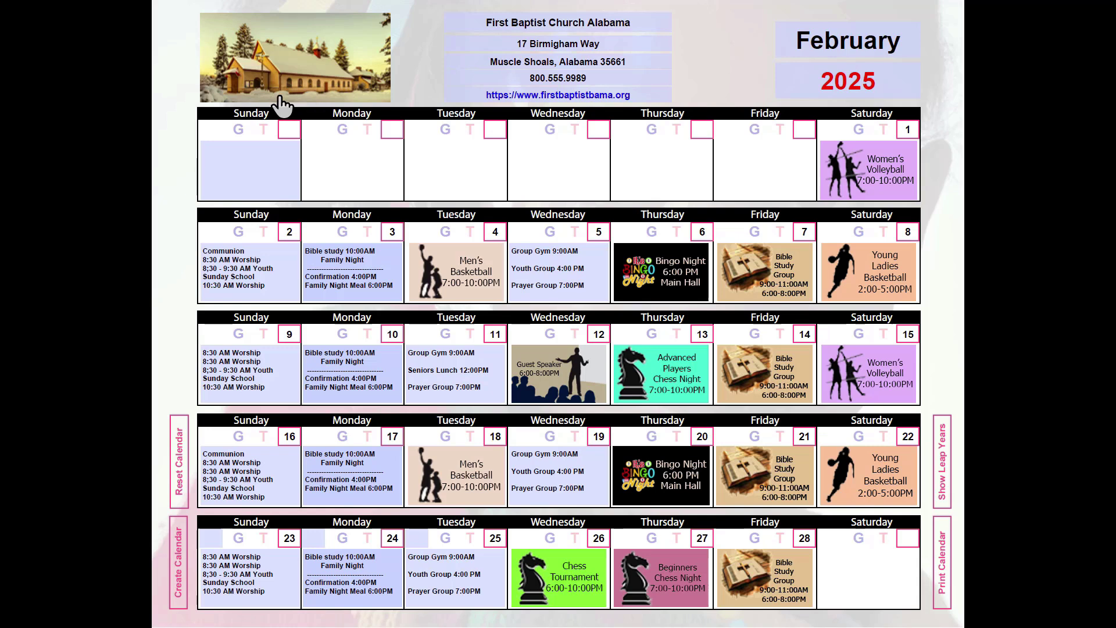
- Check the header's month, year, church name, address, phone and website fields, then show and hide leap years
left_click(791, 40)
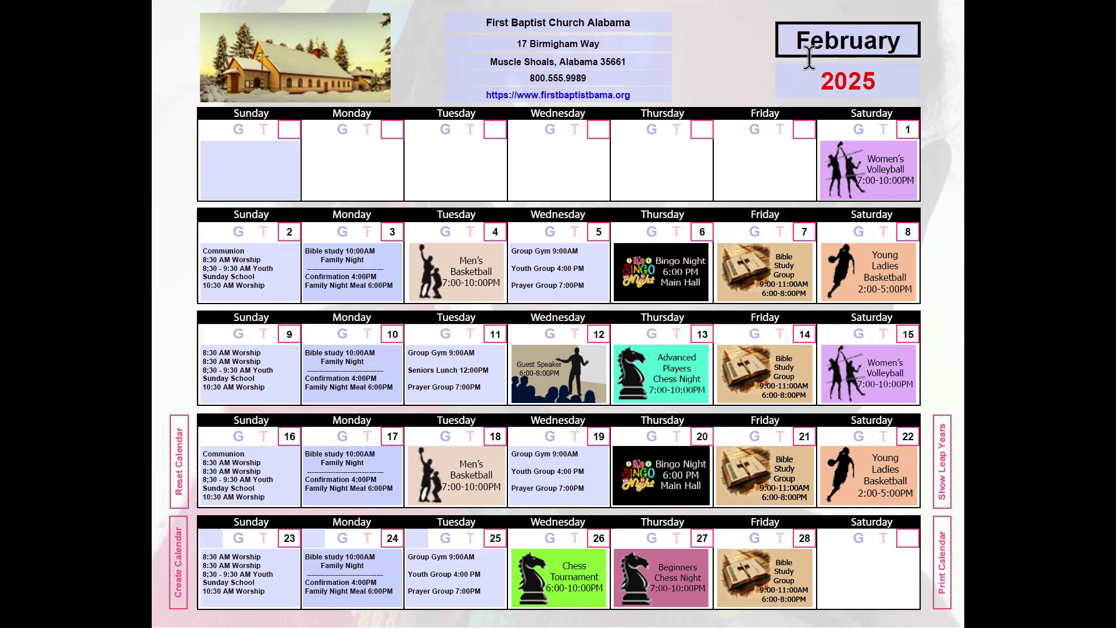
left_click(813, 87)
left_click(607, 11)
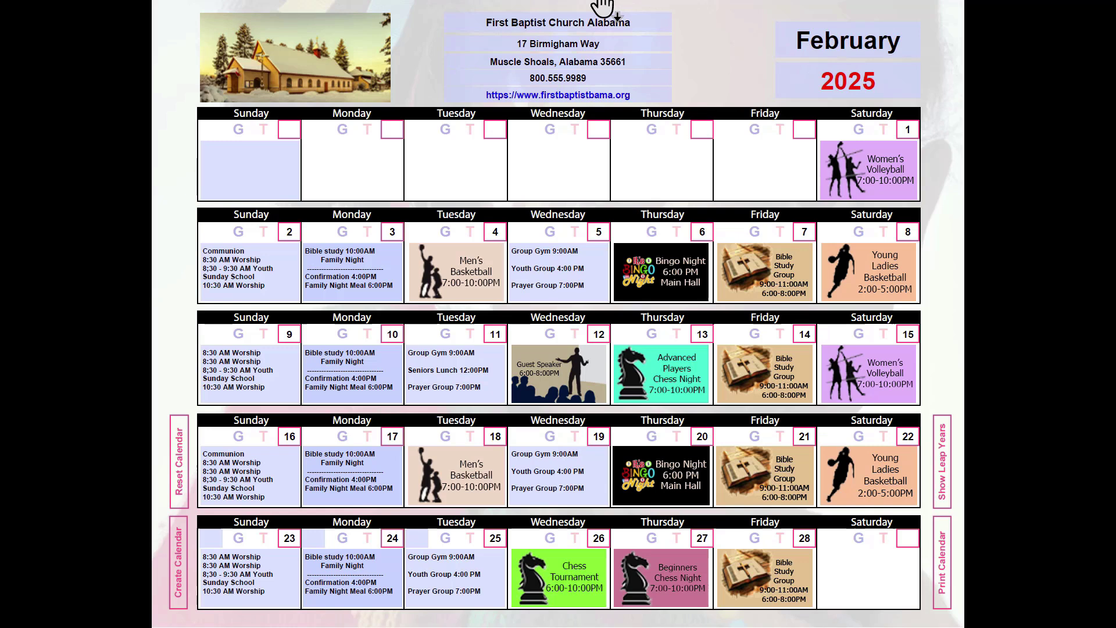
left_click(484, 38)
left_click(505, 74)
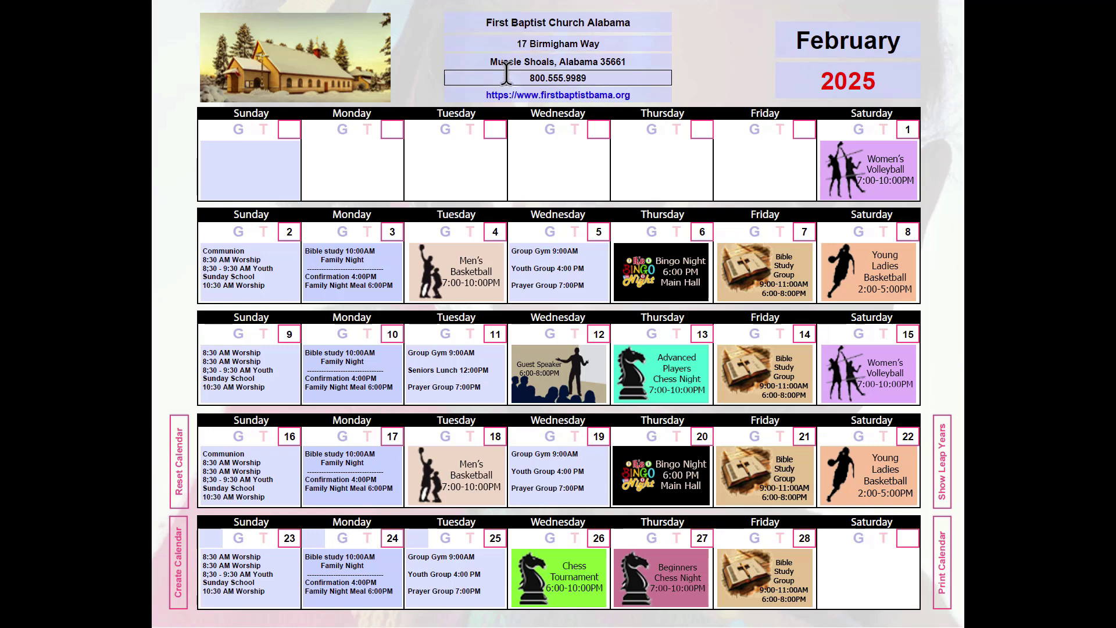
left_click(505, 95)
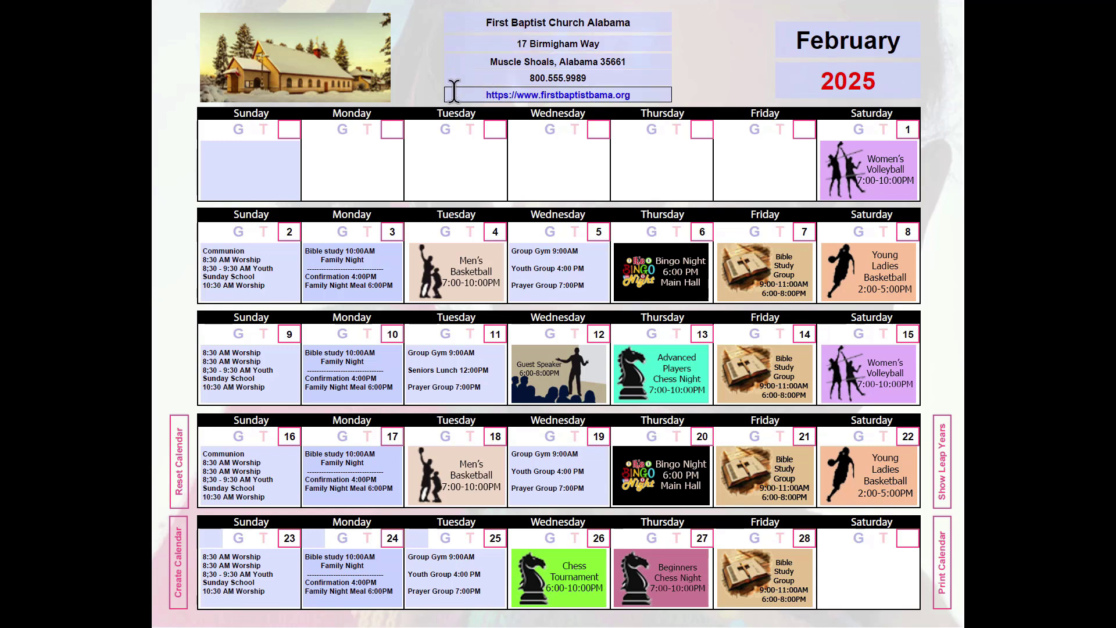
left_click(410, 74)
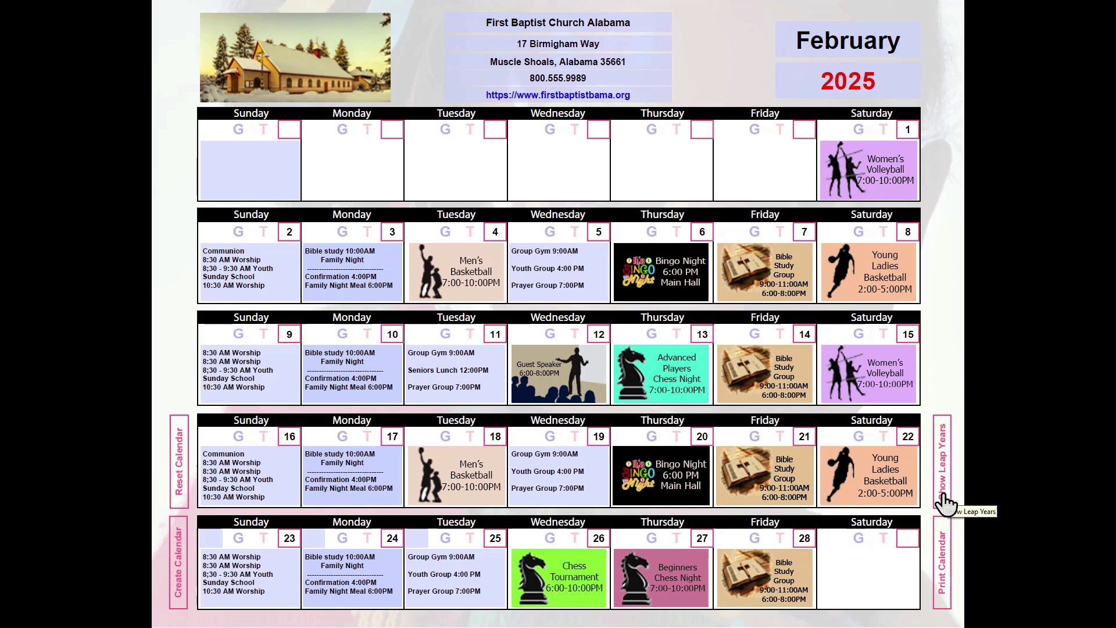
left_click(944, 501)
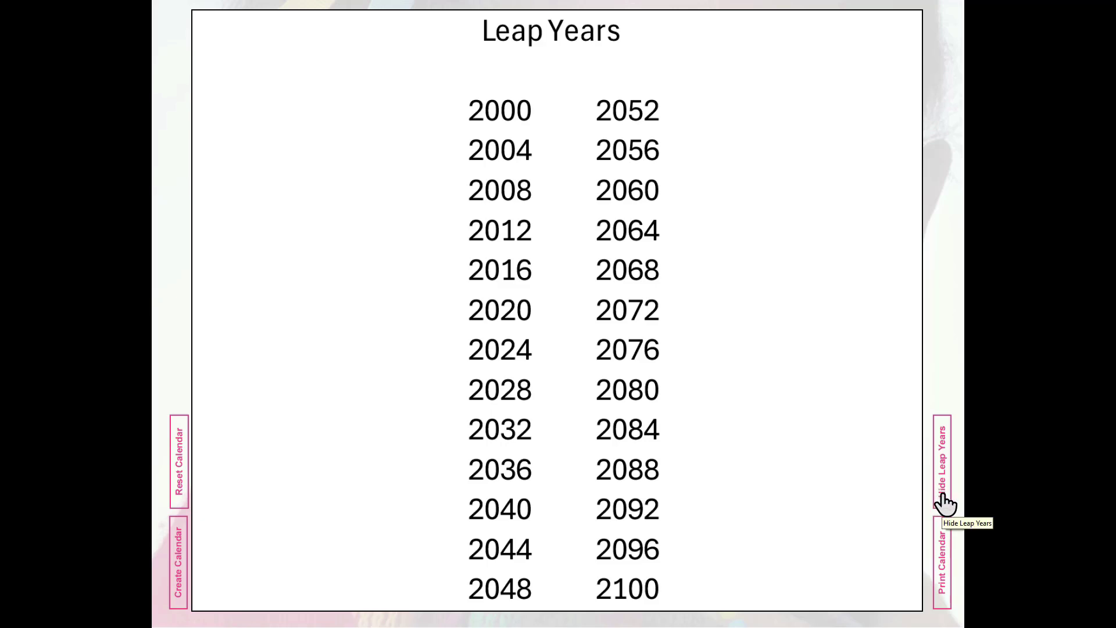
left_click(944, 502)
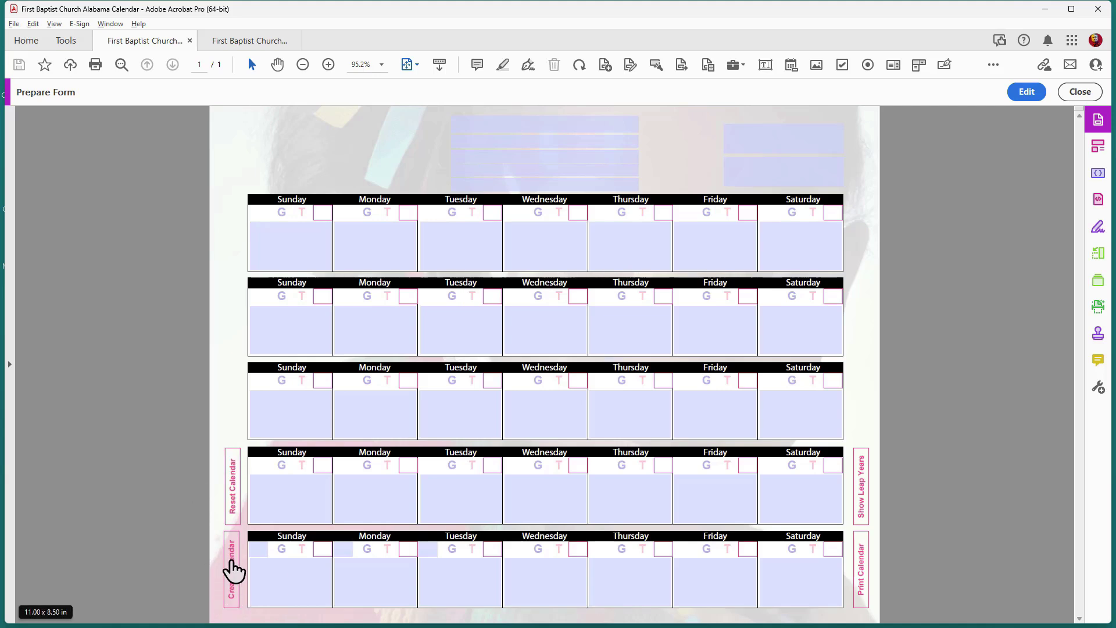
- Generate a new calendar for January 2025, entering Sunday as the starting day
left_click(234, 569)
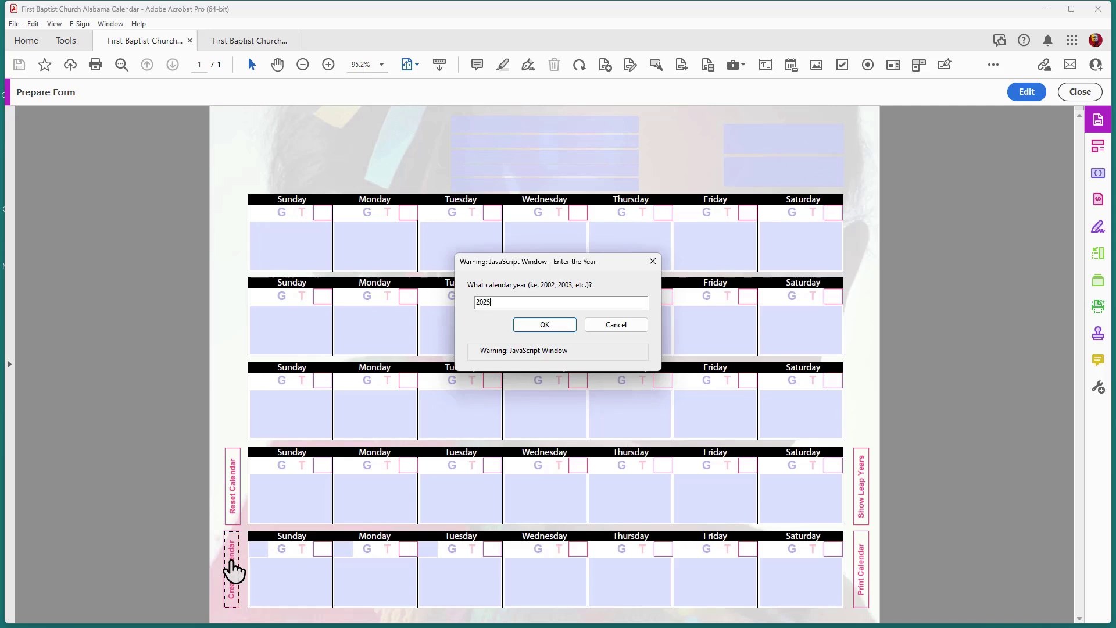
left_click(539, 334)
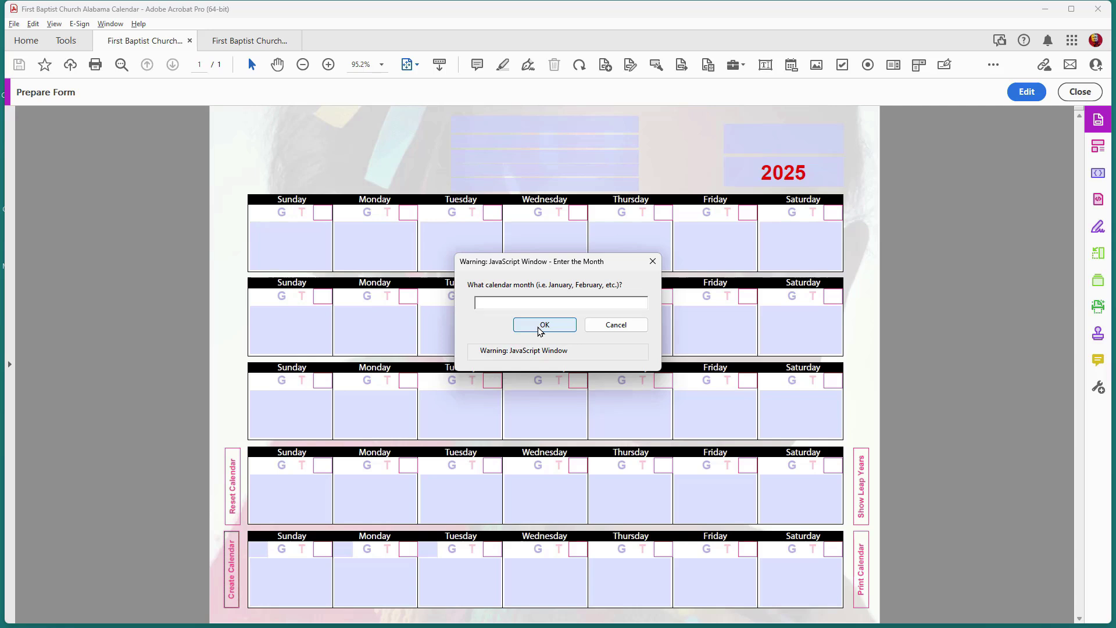
type("January")
left_click(546, 328)
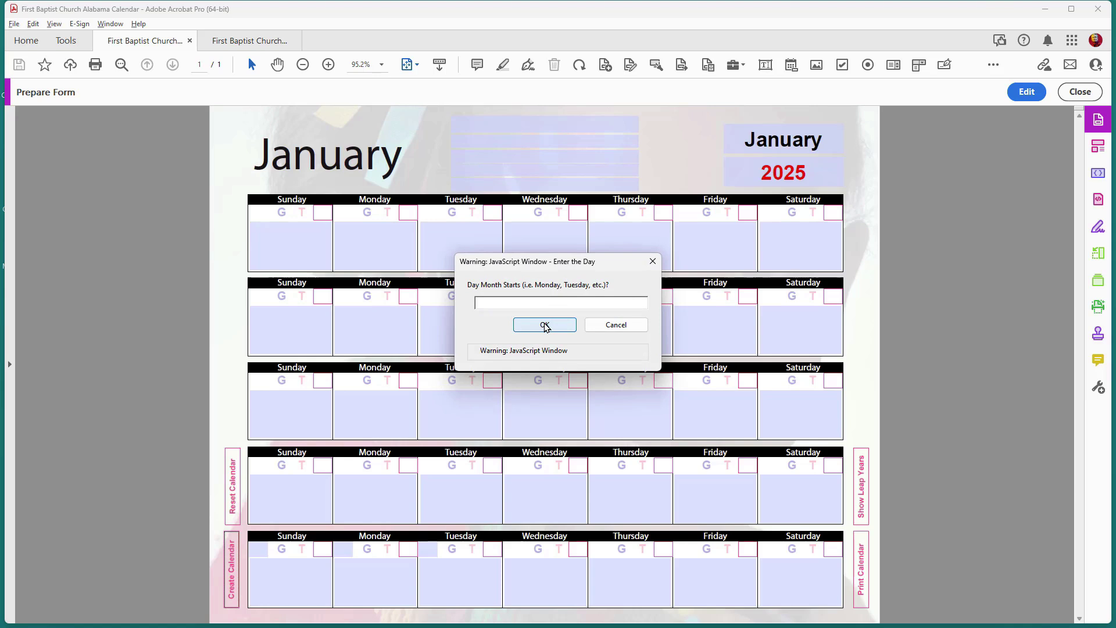
type("Sunday")
- Confirm Sunday as the first day and load the church image into the header slot
left_click(562, 329)
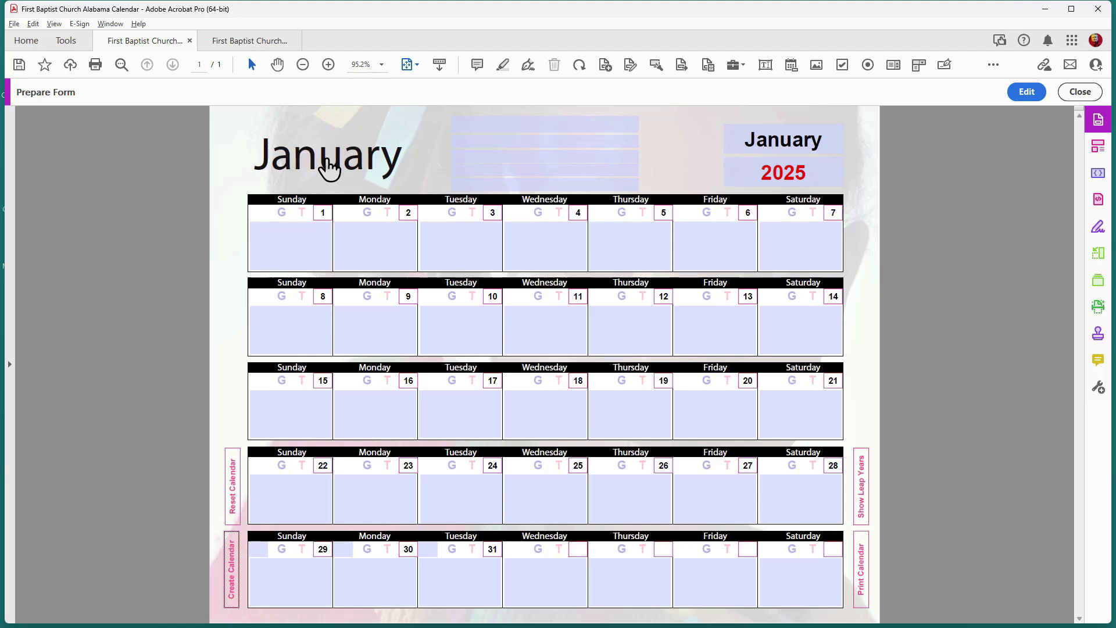
left_click(327, 161)
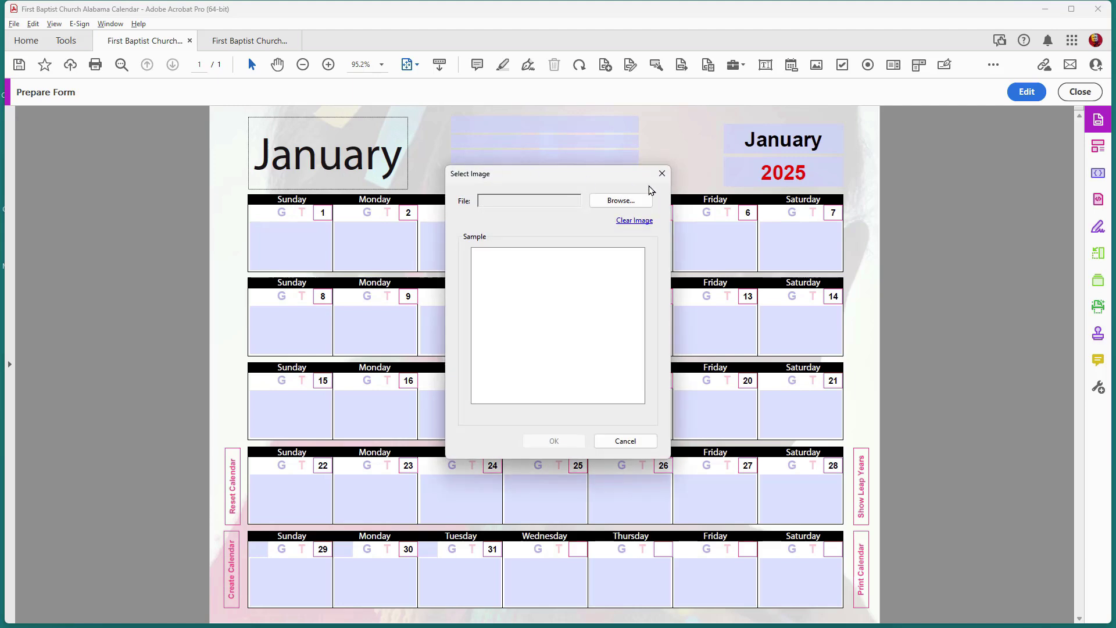
left_click(611, 205)
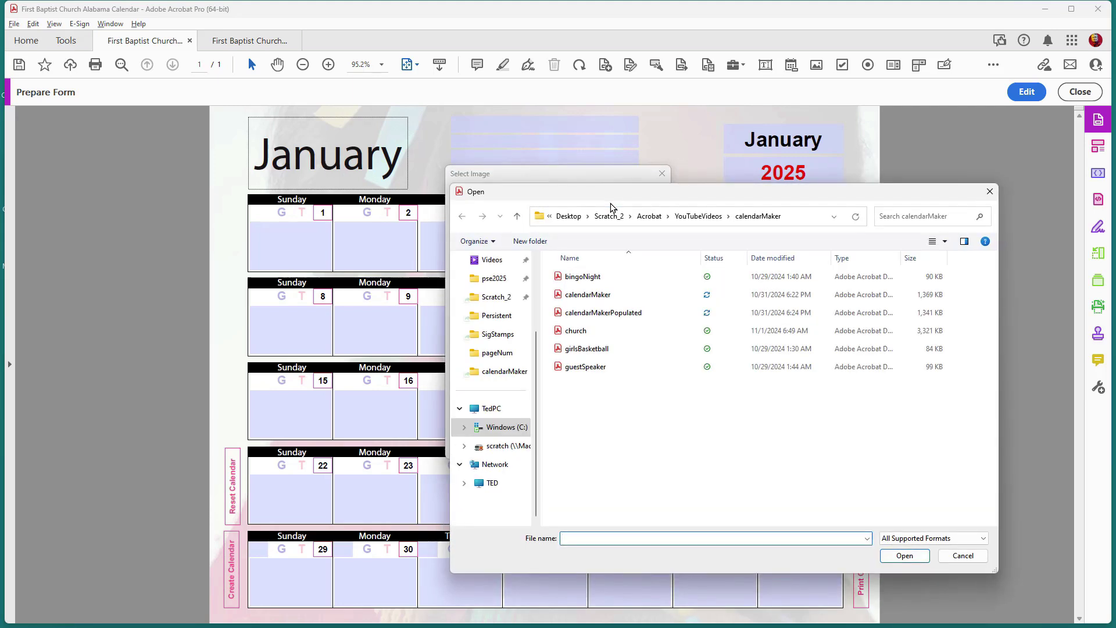
left_click(594, 332)
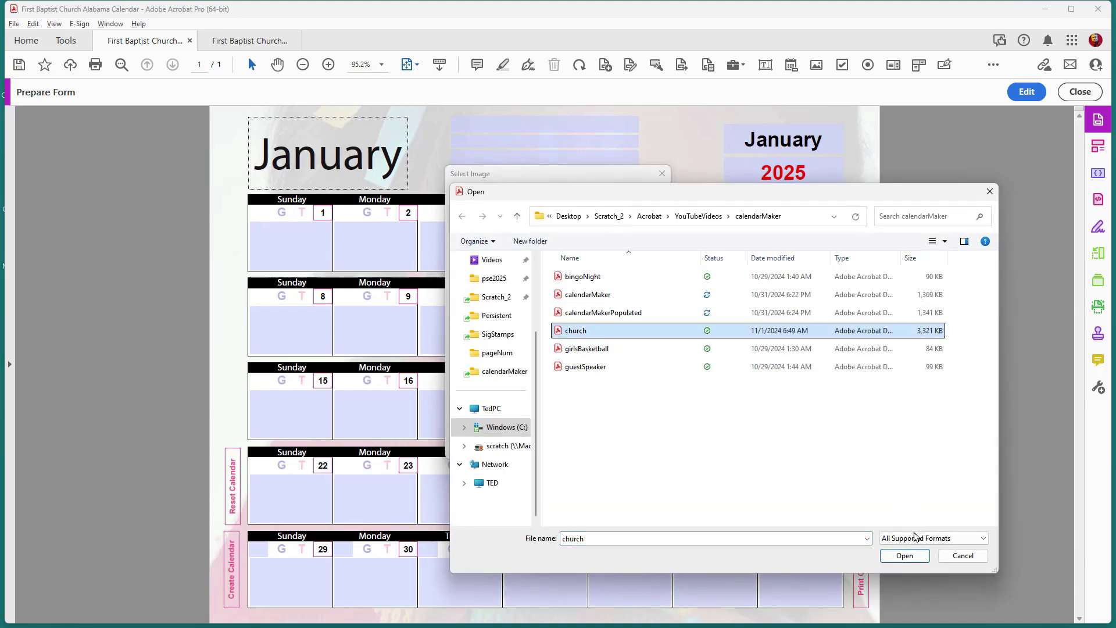
left_click(898, 555)
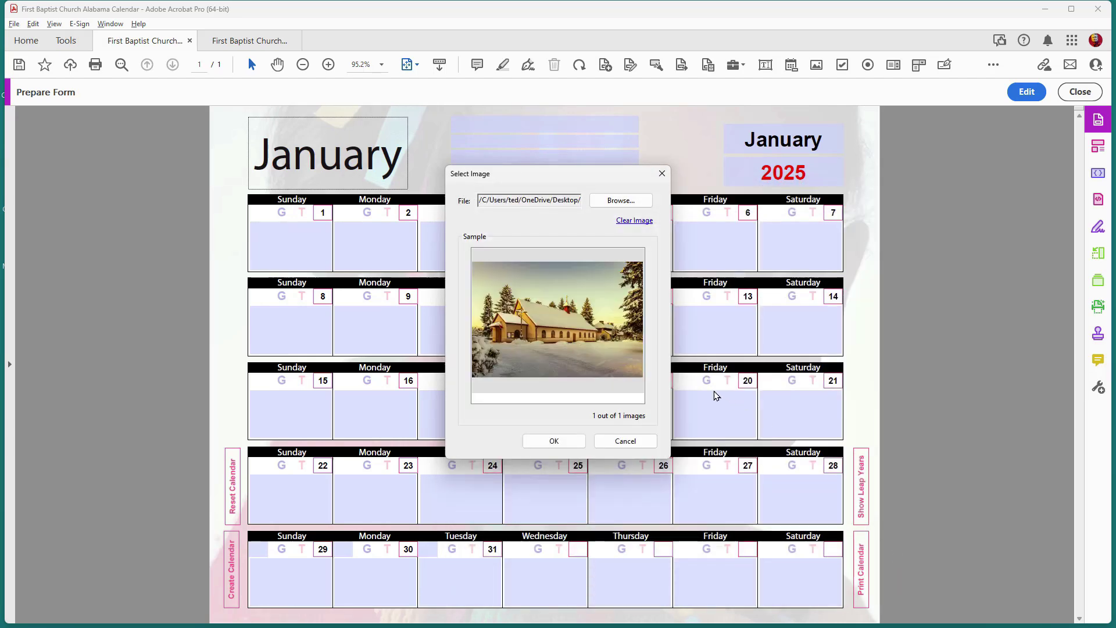
left_click(564, 440)
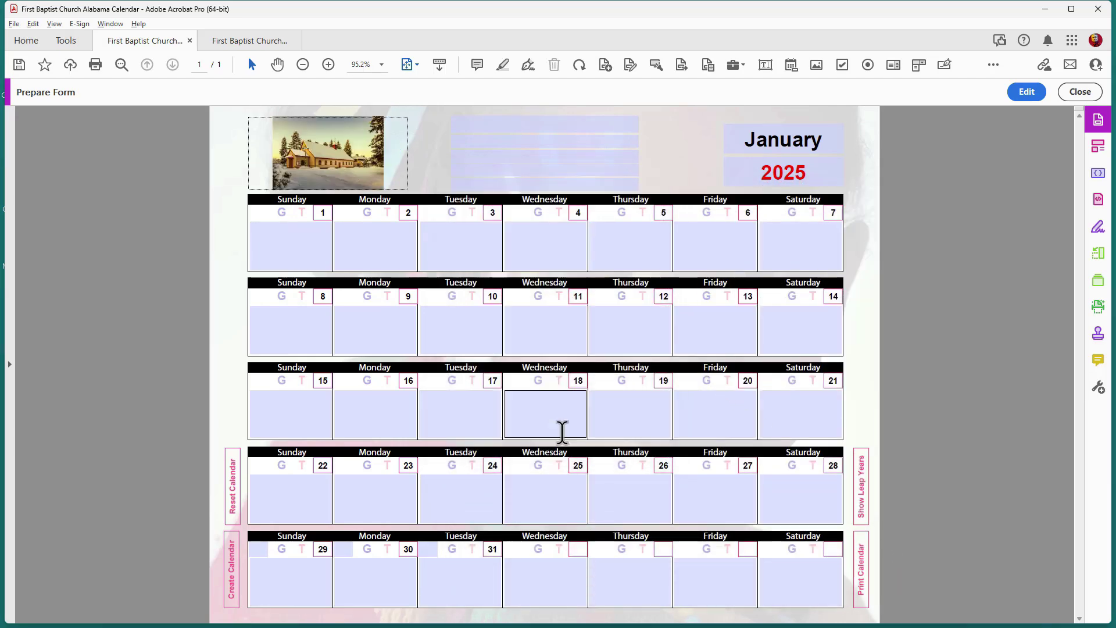
- Load the bingoNight image into the Monday, January 2 event box
left_click(366, 215)
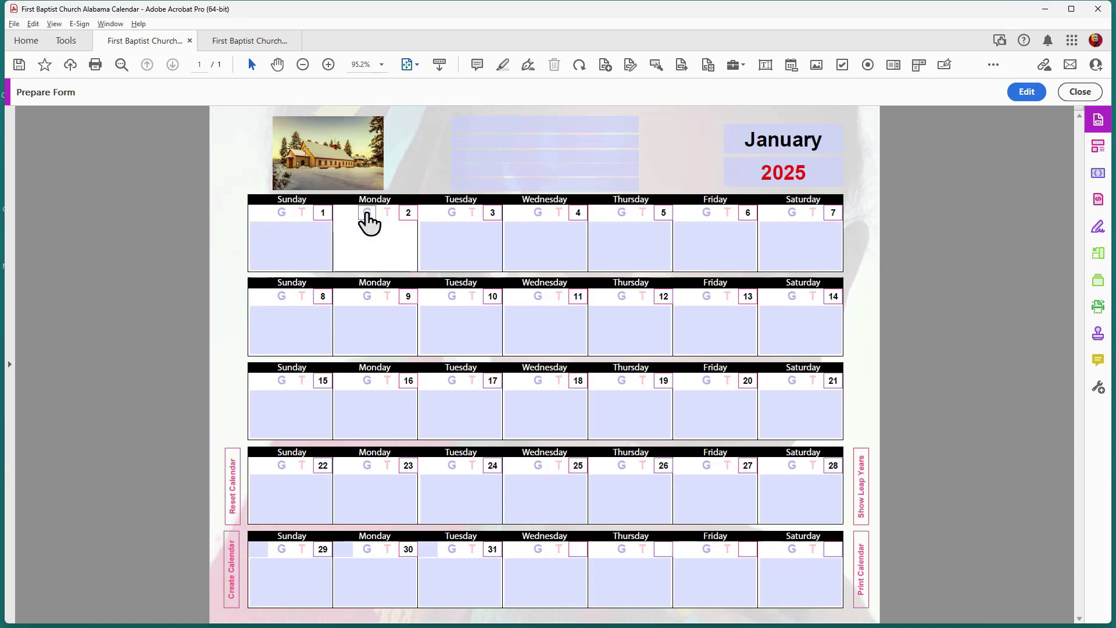
left_click(375, 258)
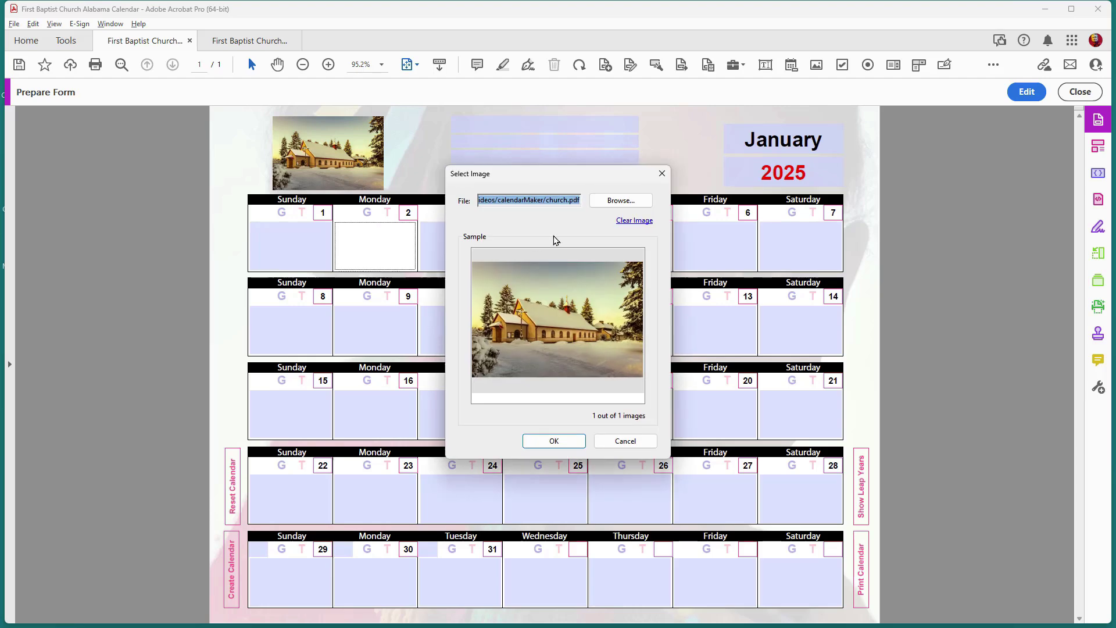
left_click(637, 202)
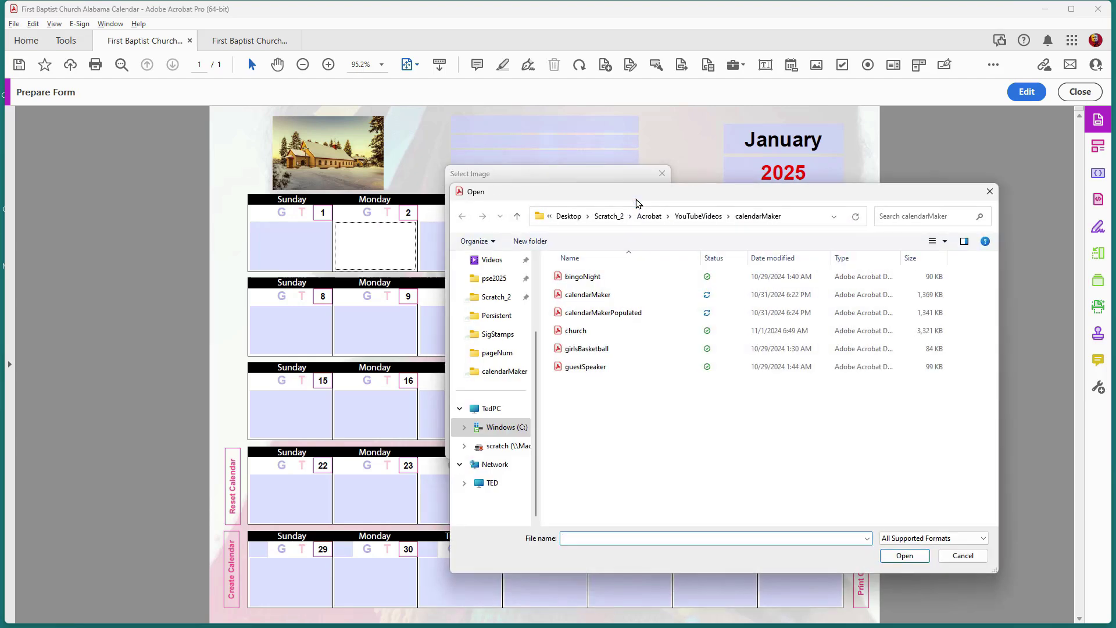
left_click(586, 278)
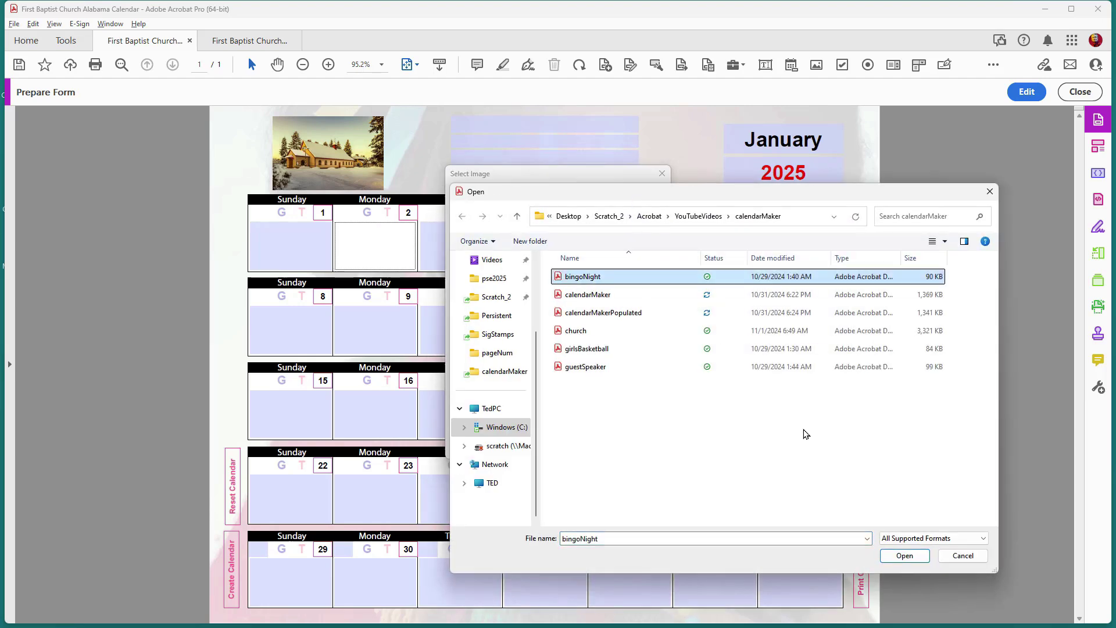
left_click(897, 556)
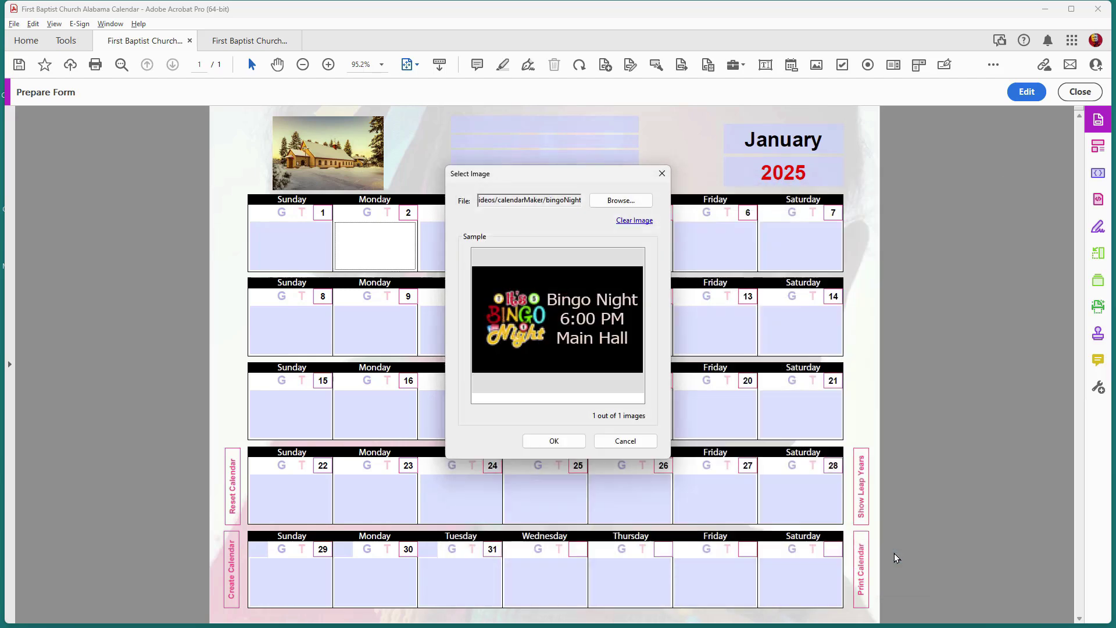
left_click(554, 441)
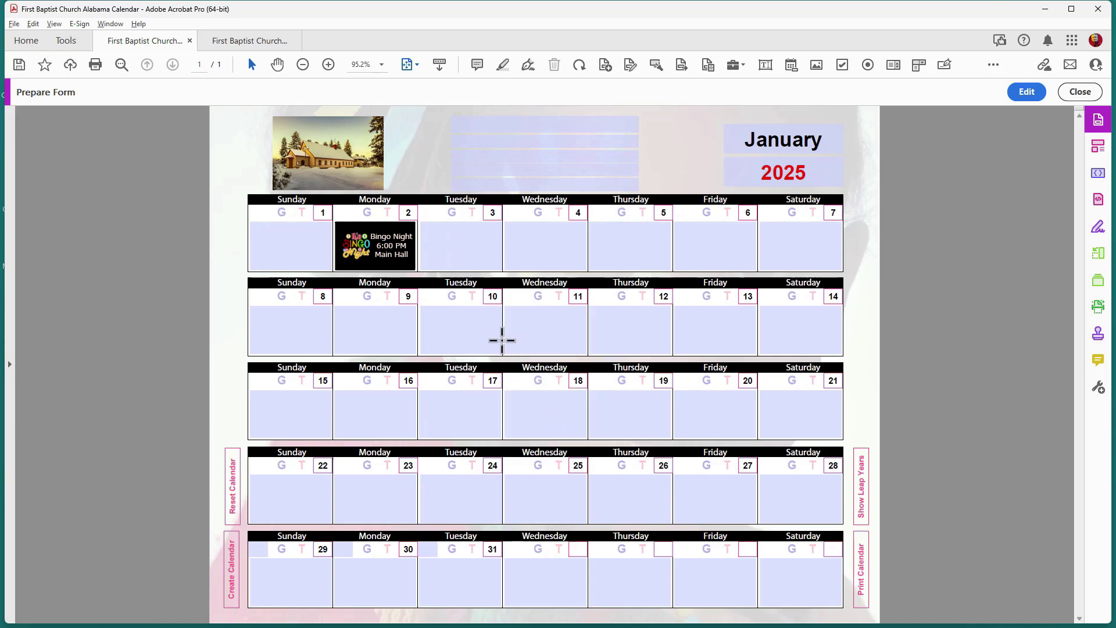
- Enter 'Worship Session 7-9PM' in the Tuesday, January 3 event box
left_click(464, 237)
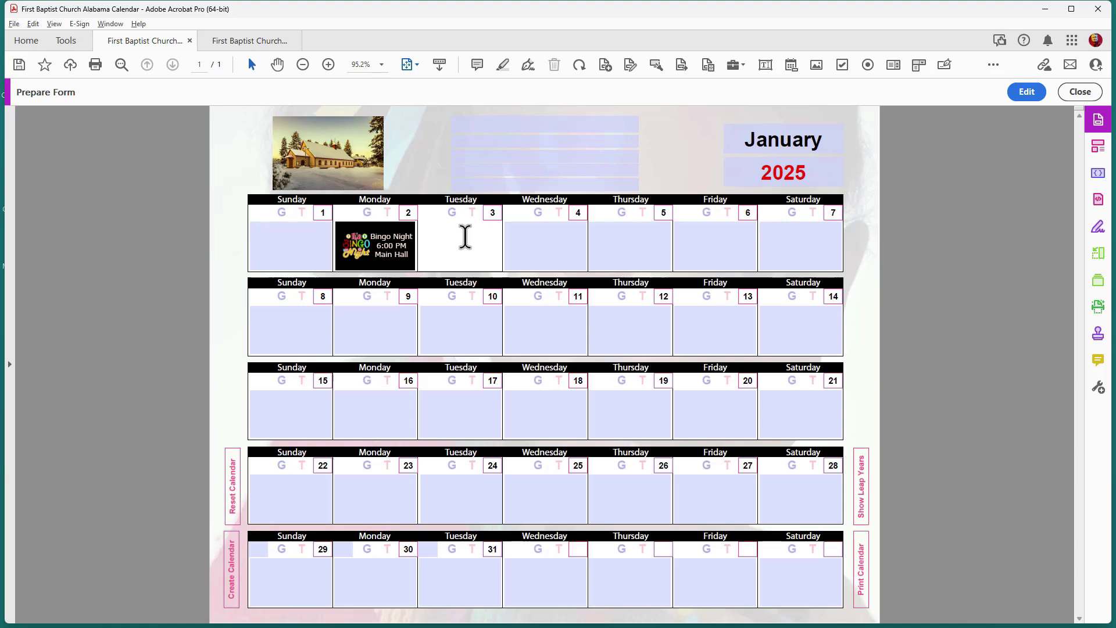
type("wsion 7-9PM")
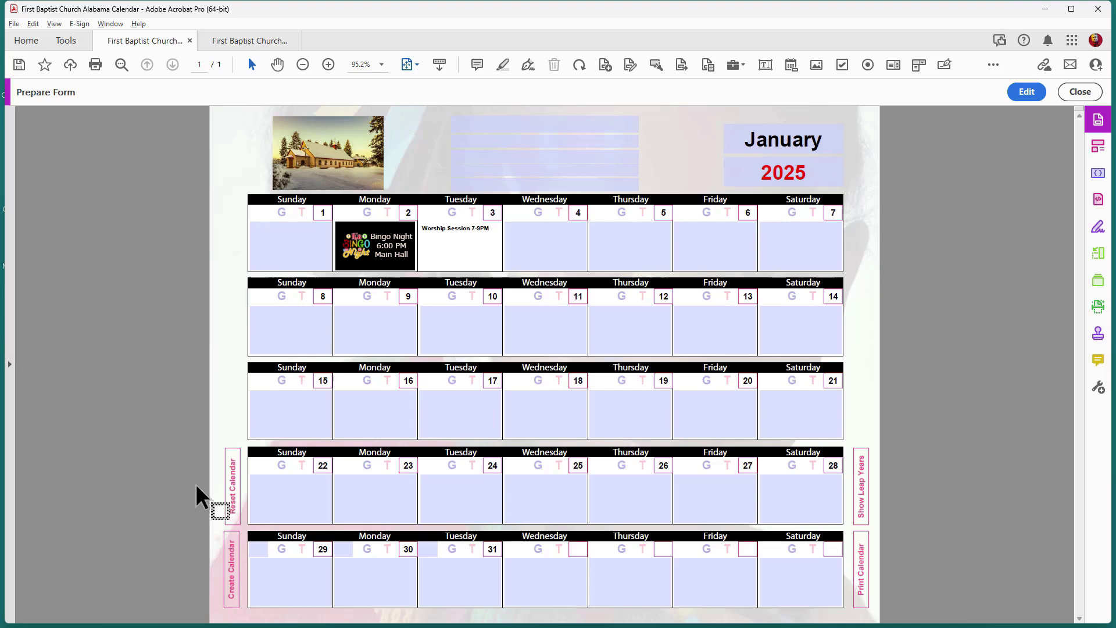
- Reset the calendar and generate March 2025, entering Friday as the starting day
left_click(233, 501)
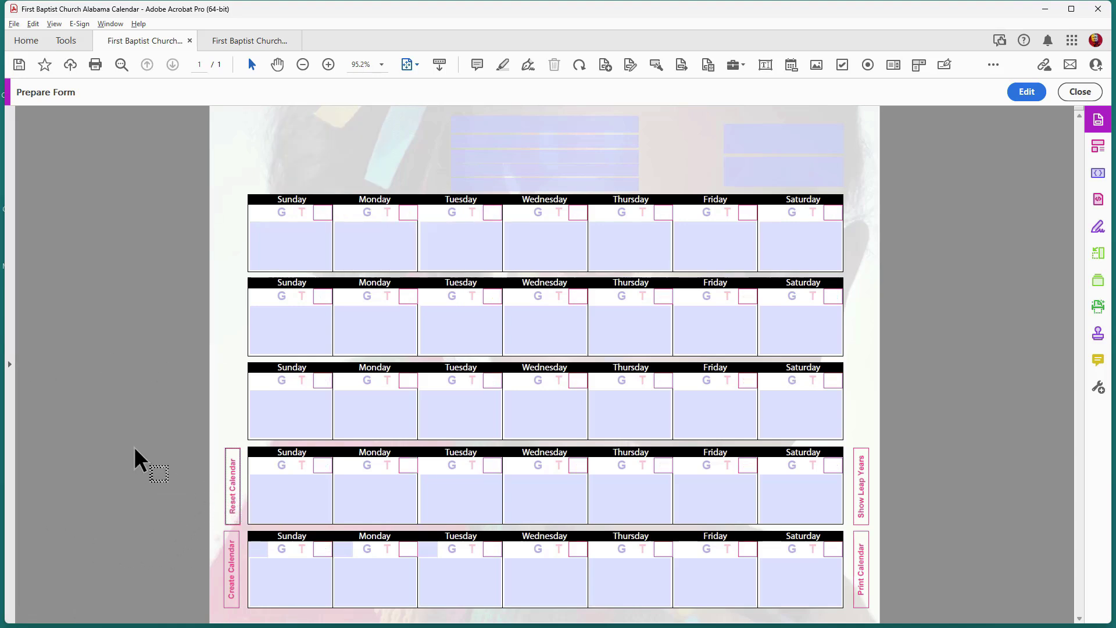
left_click(234, 581)
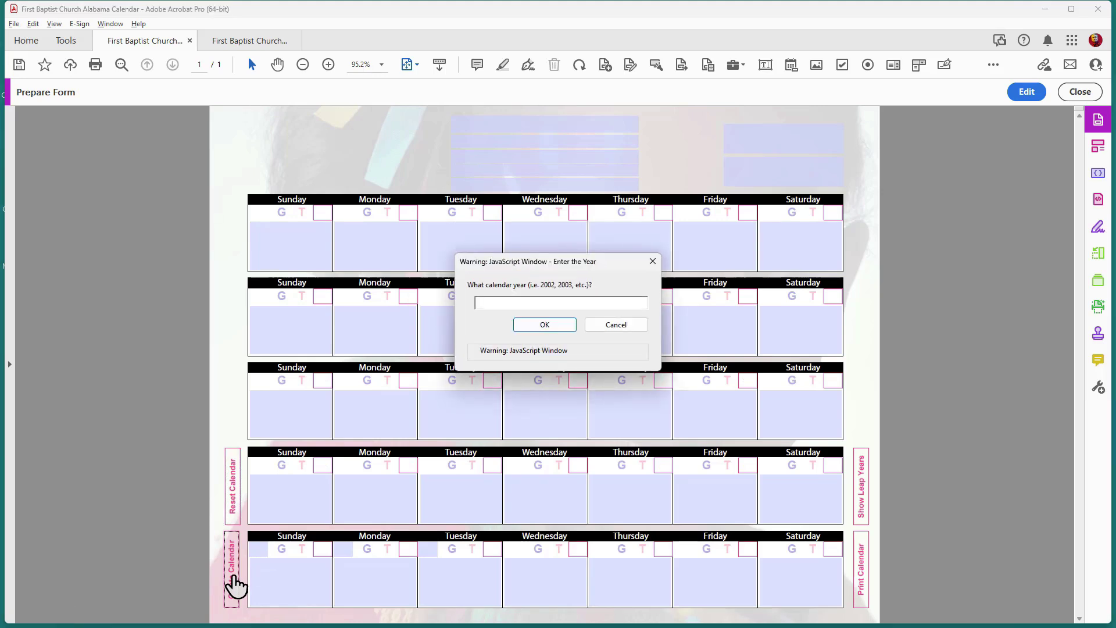
type("Ma")
key("BackSpace")
key("BackSpace")
type("2025")
left_click(540, 327)
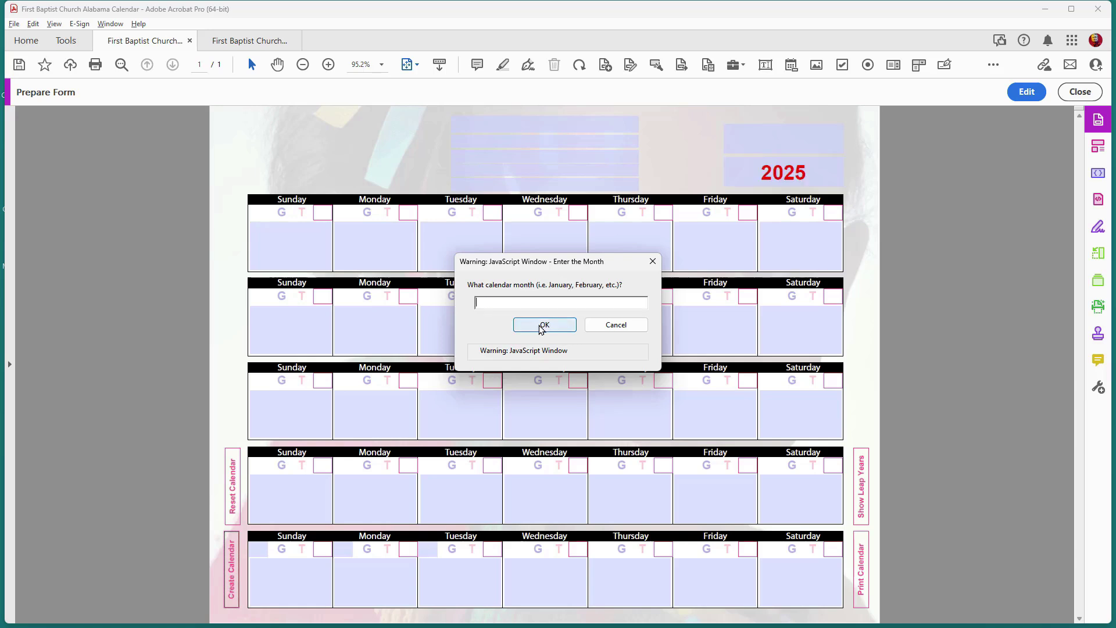
type("March")
left_click(541, 326)
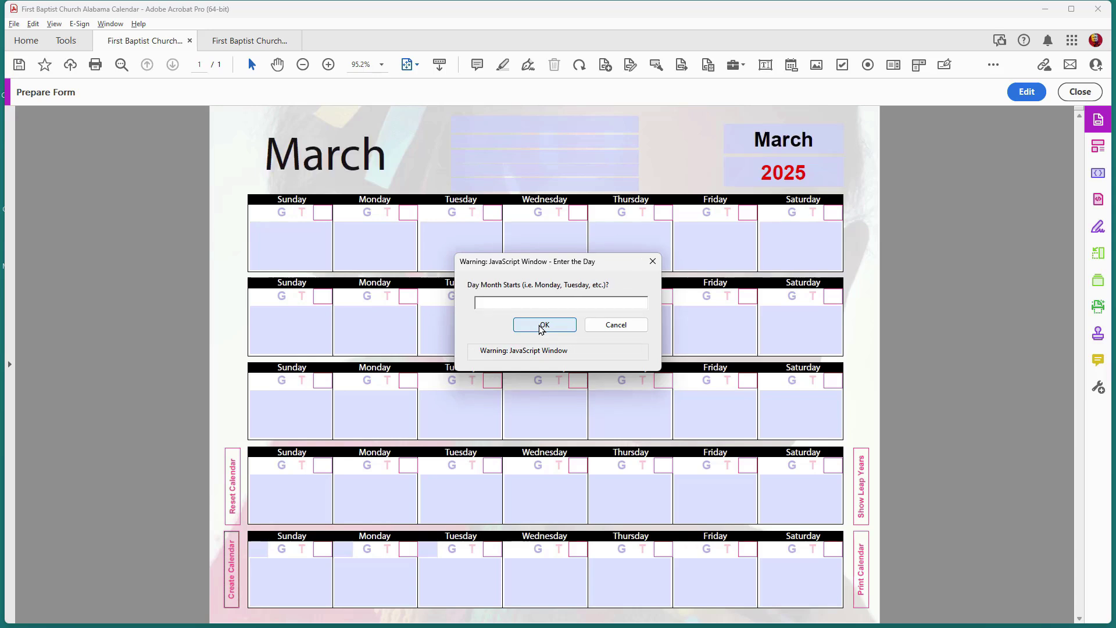
type("Friday")
- Confirm Friday as the first day and select the Monday 25 event box
left_click(539, 329)
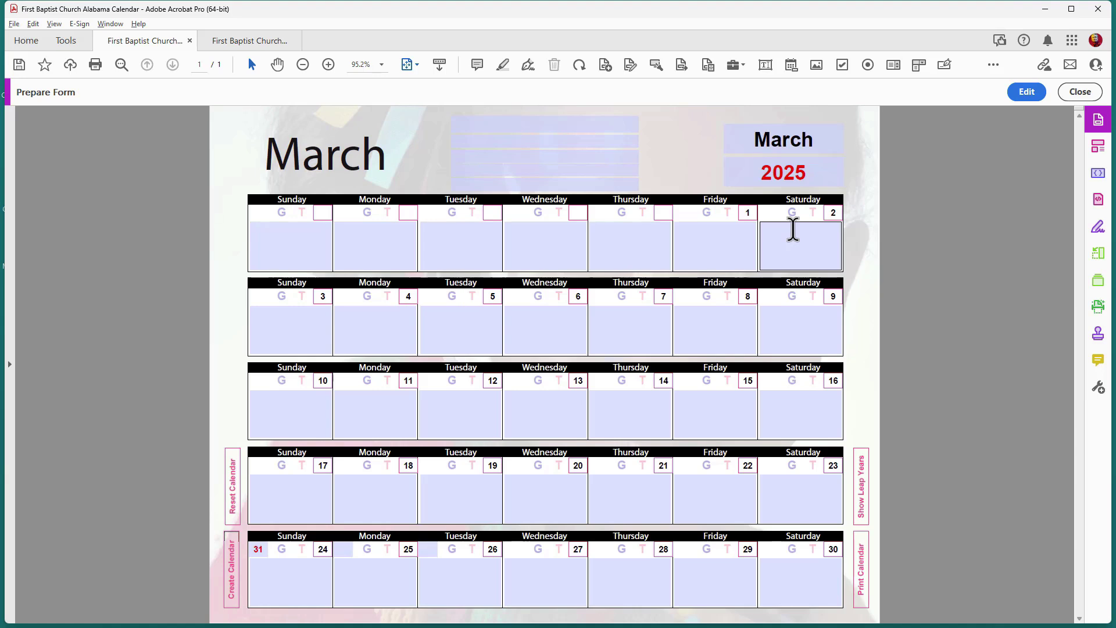
left_click(385, 559)
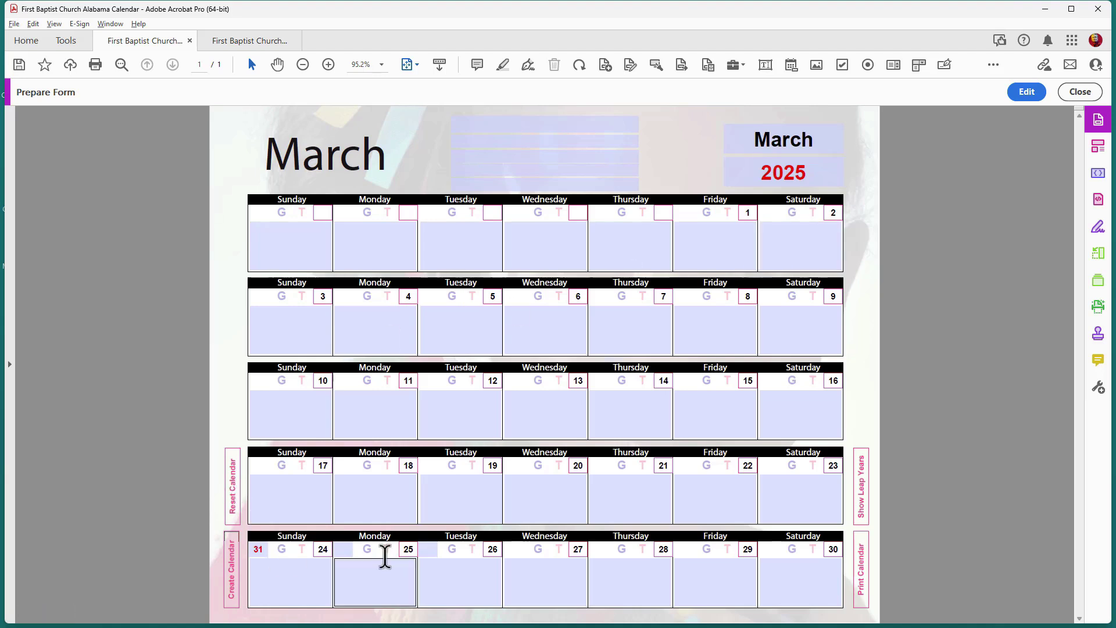